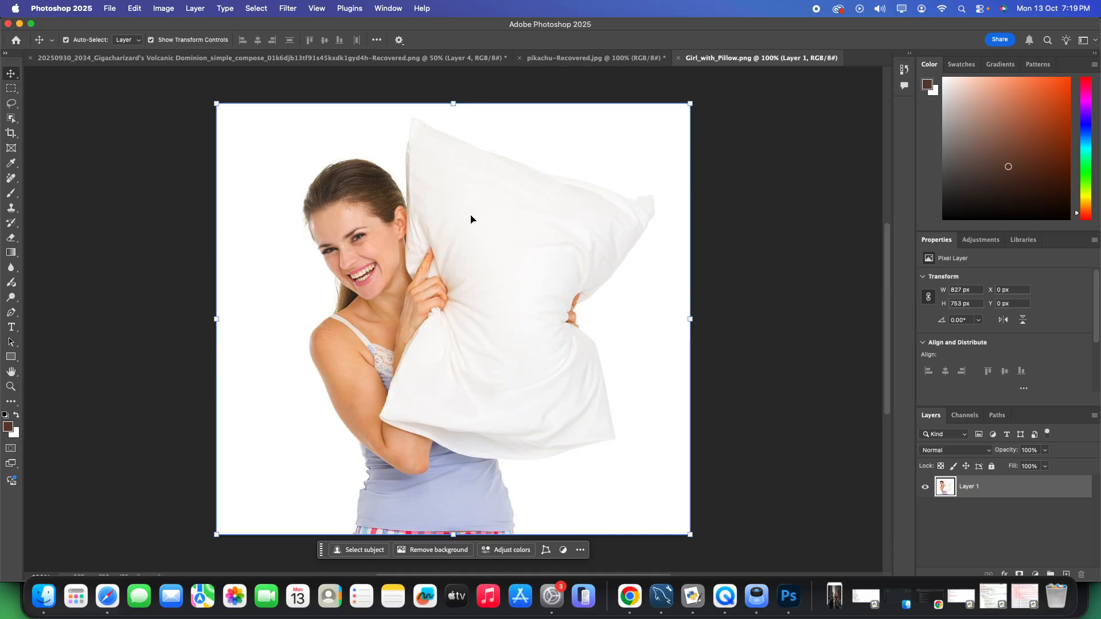
Select the white pillow in Girl_with_Pillow.png with the Object Selection tool.
left_click(594, 58)
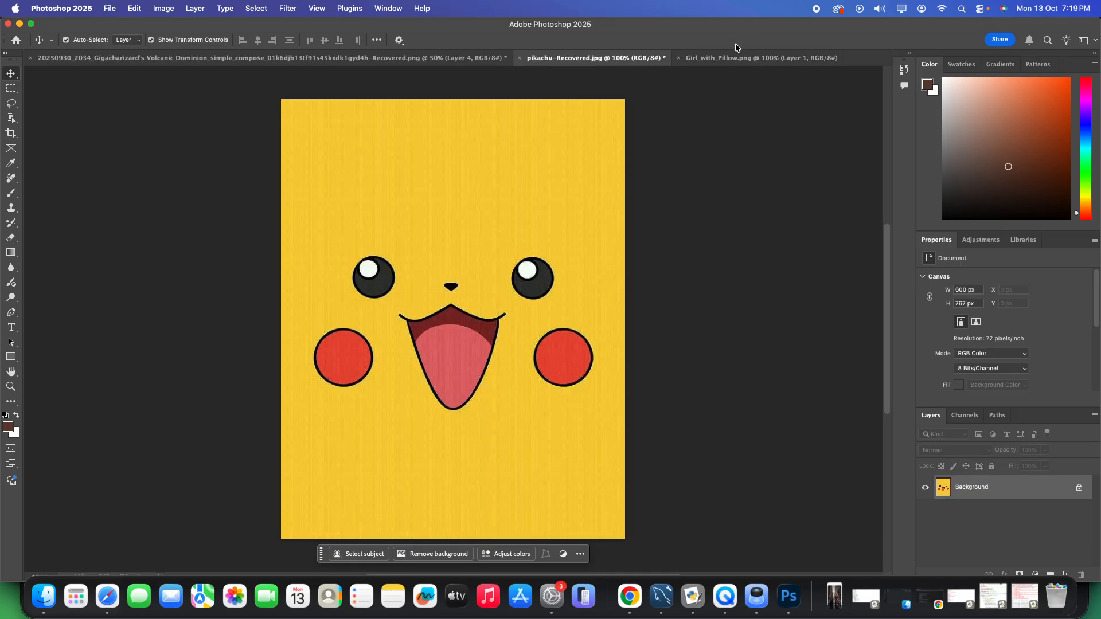
left_click(732, 58)
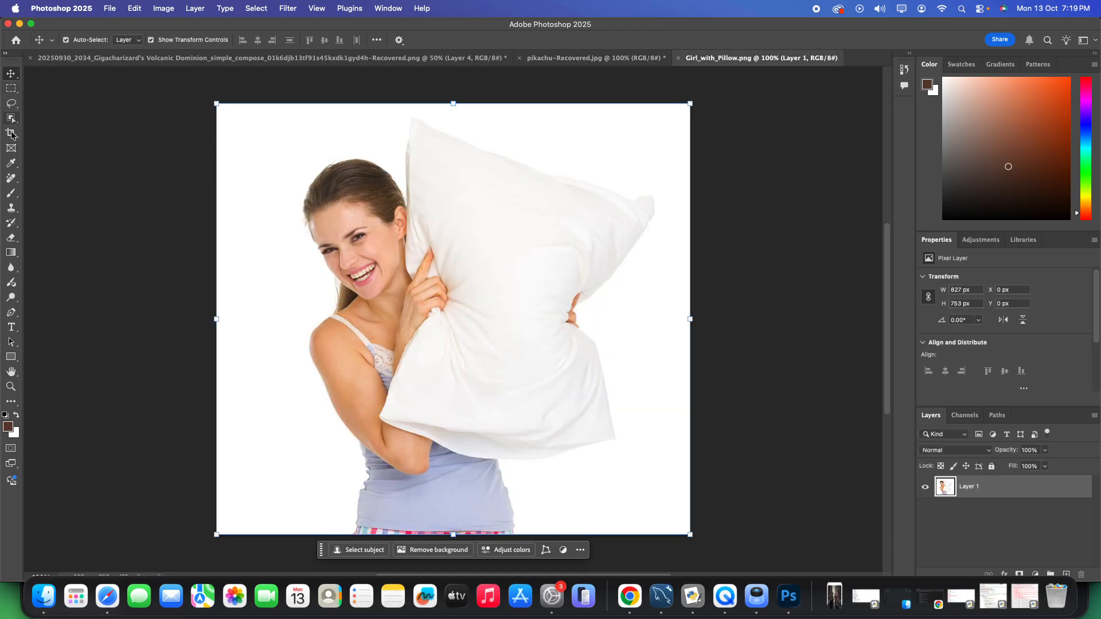
left_click(11, 118)
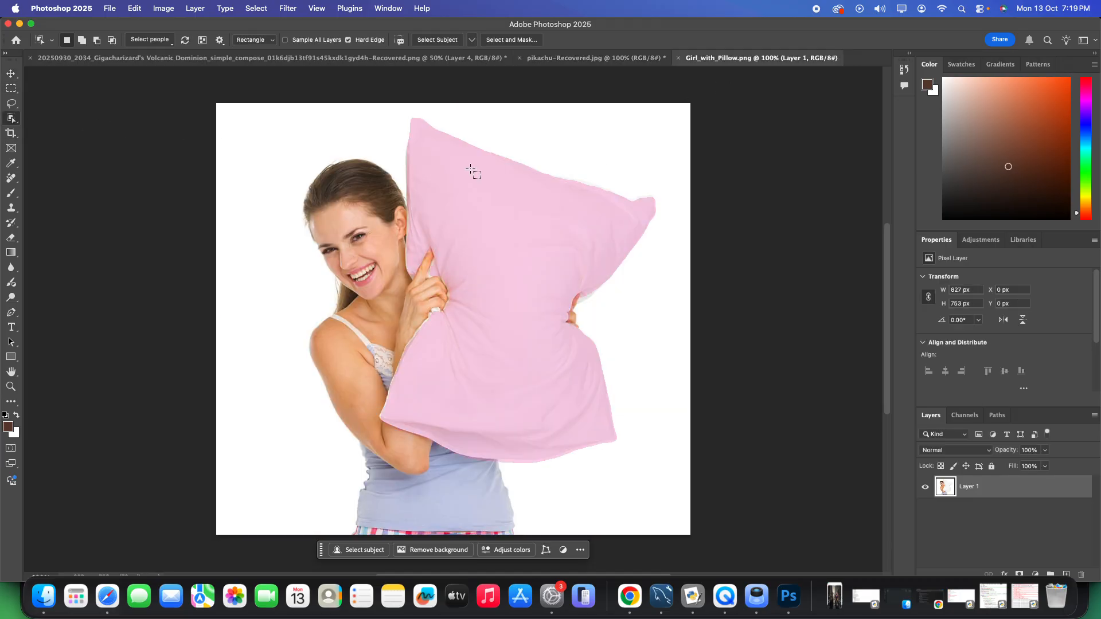
left_click(493, 221)
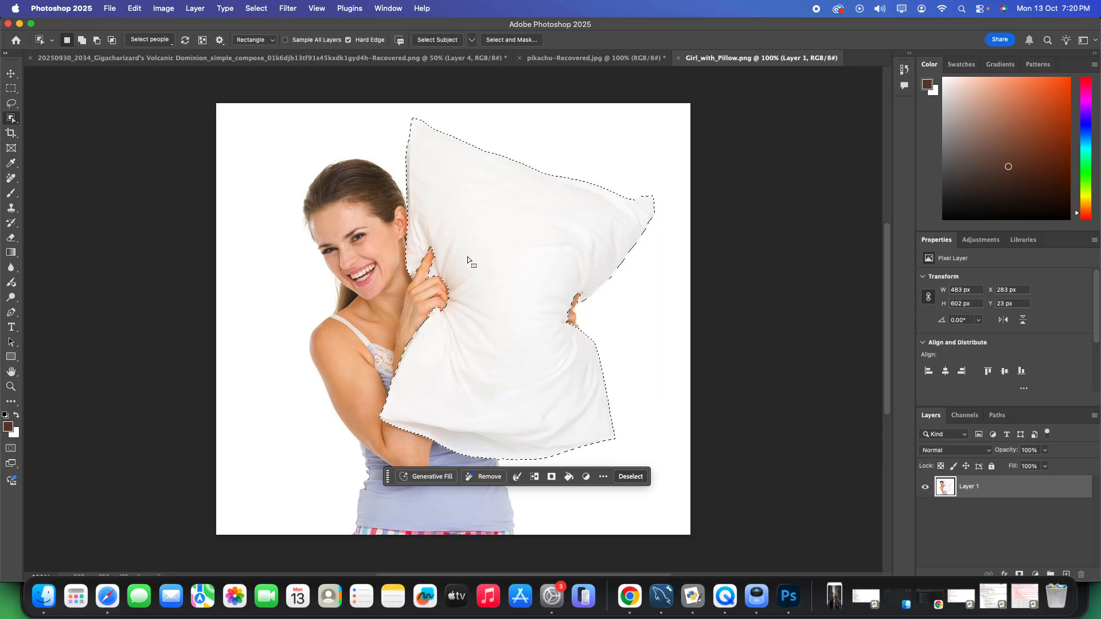
Touch up the pillow selection around the woman's fingers using the Selection Brush at 1 px size.
key("super+equal")
key("super+equal")
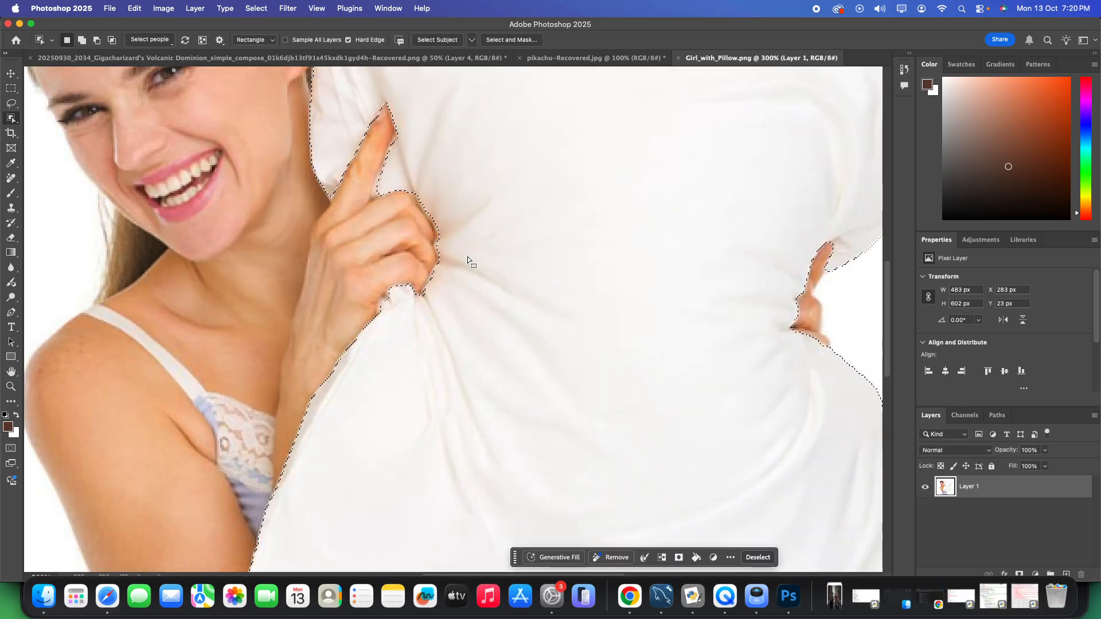
left_click(11, 105)
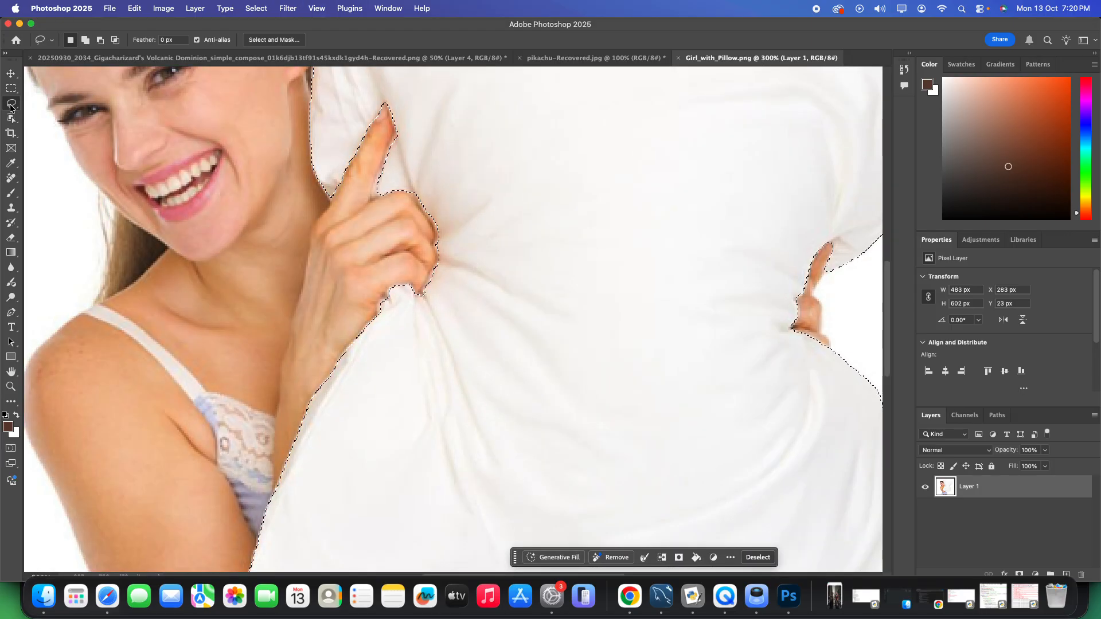
left_click(73, 102)
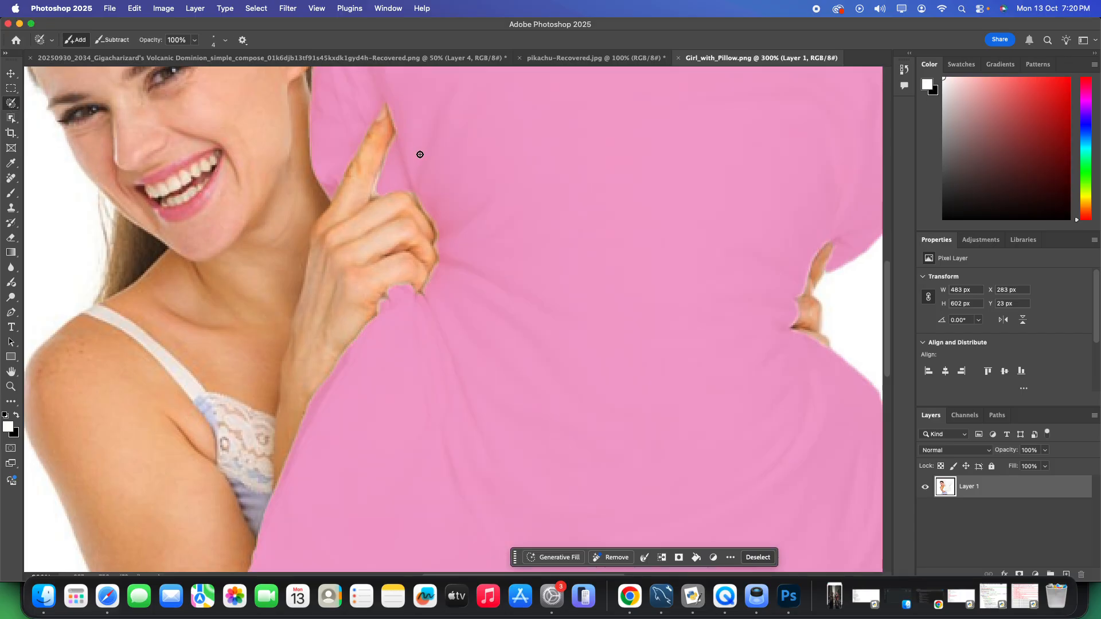
left_click(226, 42)
left_click_drag(161, 73, 157, 72)
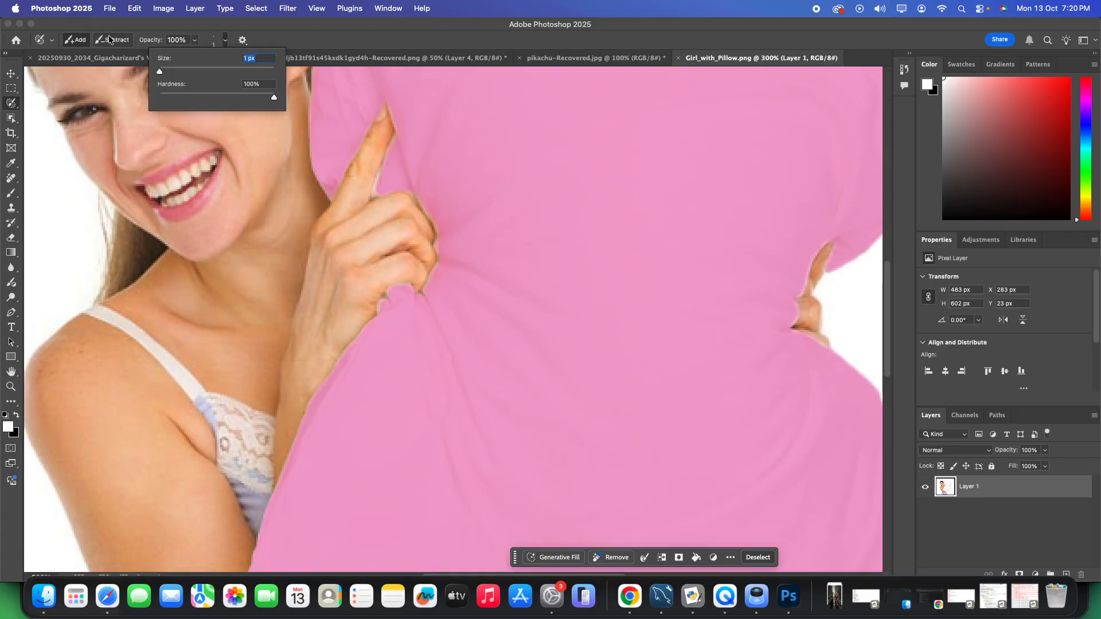
left_click(376, 190)
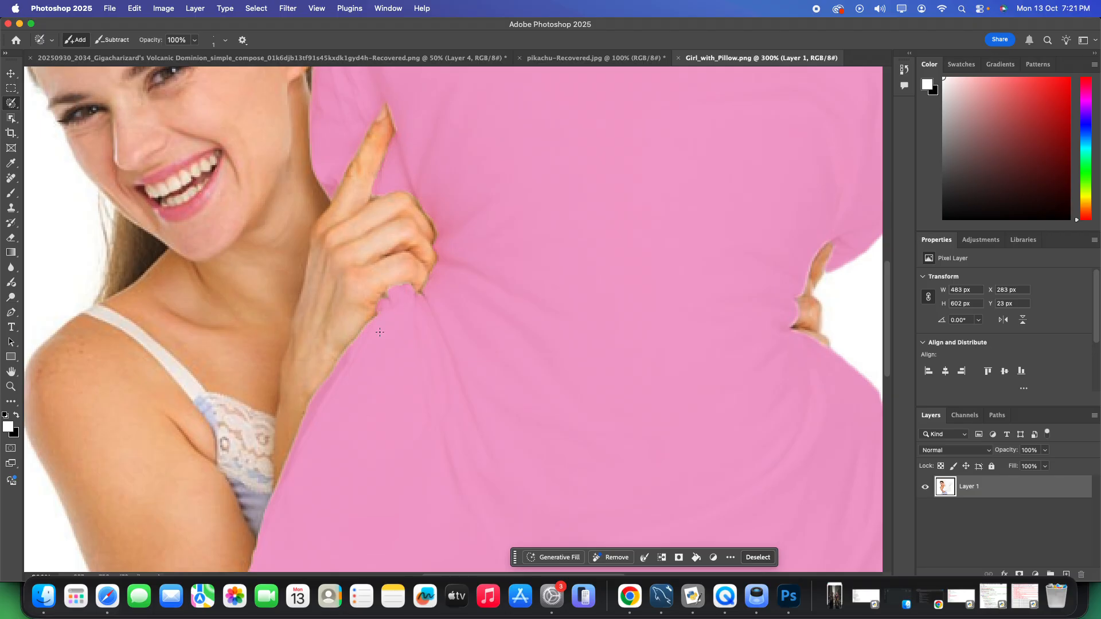
key("super+minus")
key("super+minus")
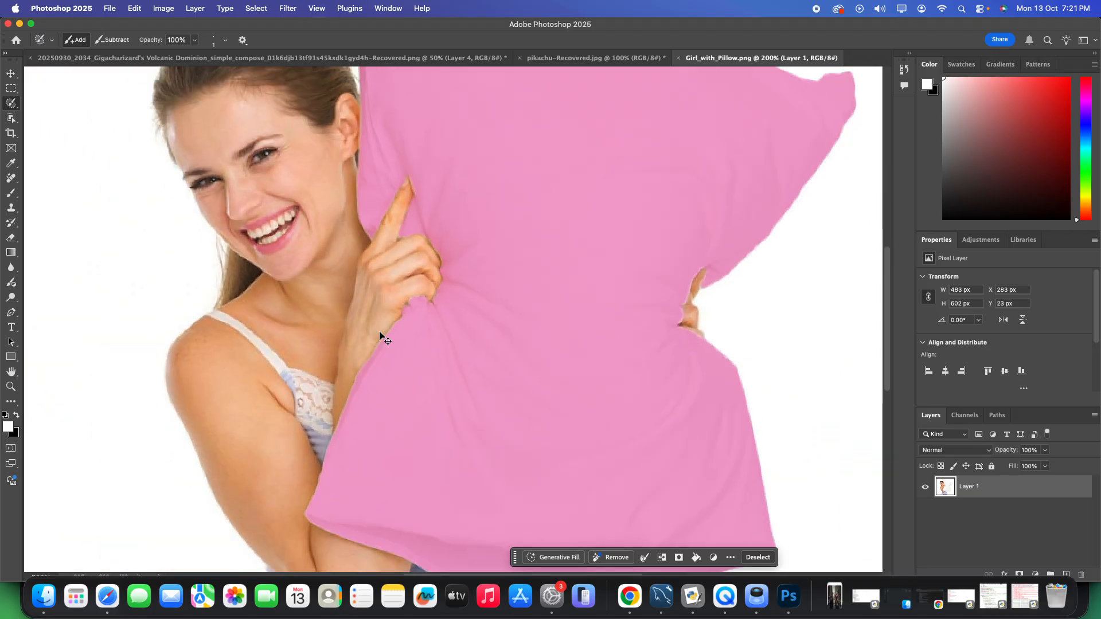
Copy the selected pillow onto its own new layer in Girl_with_Pillow.png.
left_click(9, 75)
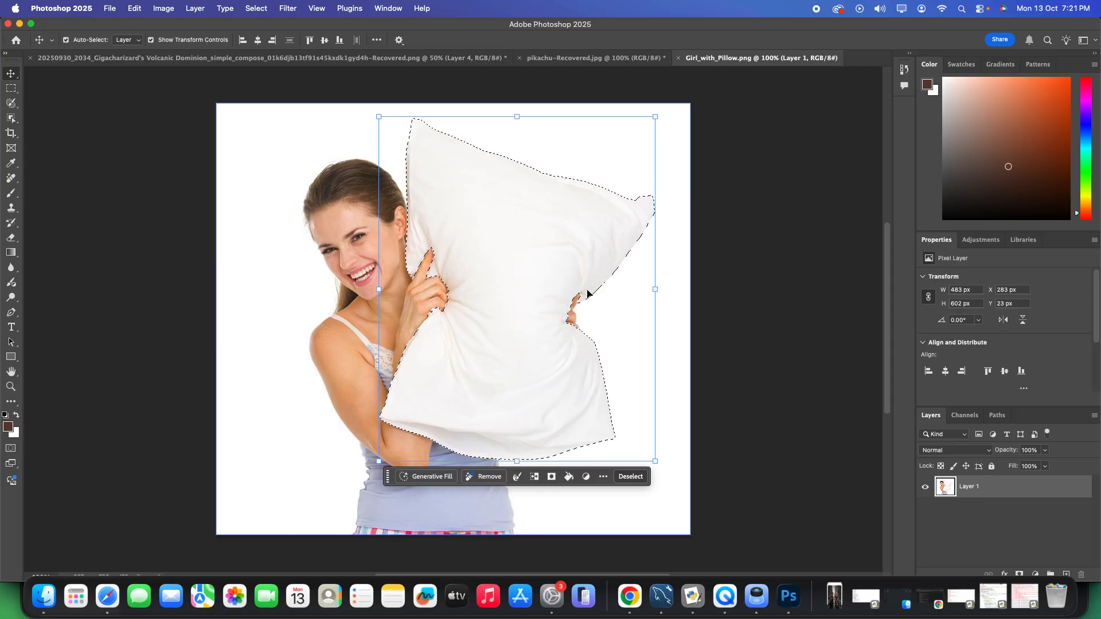
left_click(579, 52)
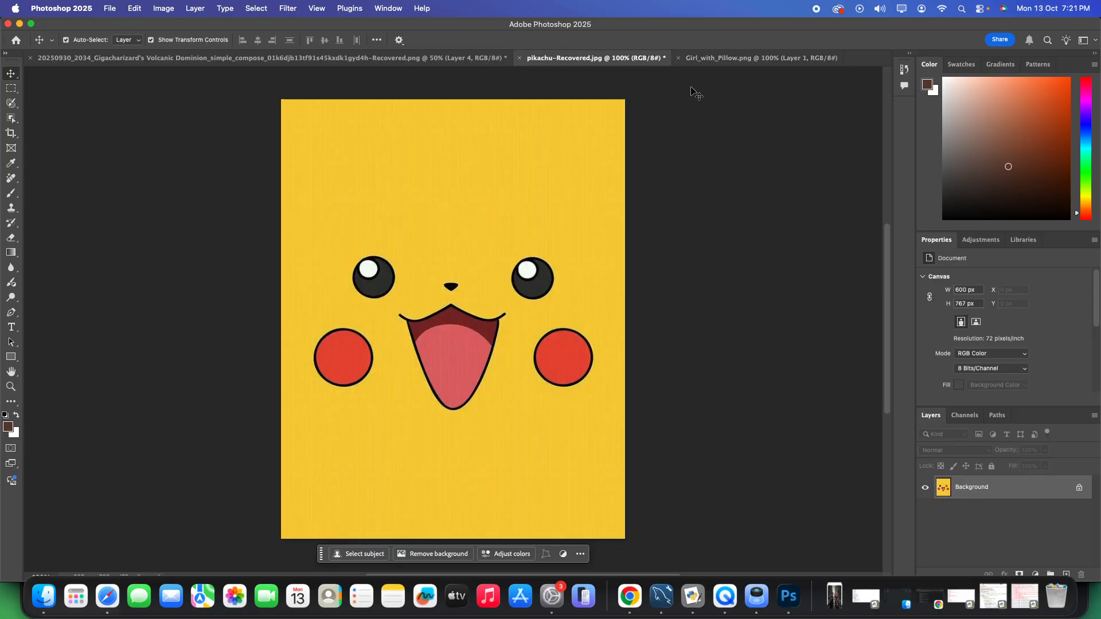
left_click(725, 58)
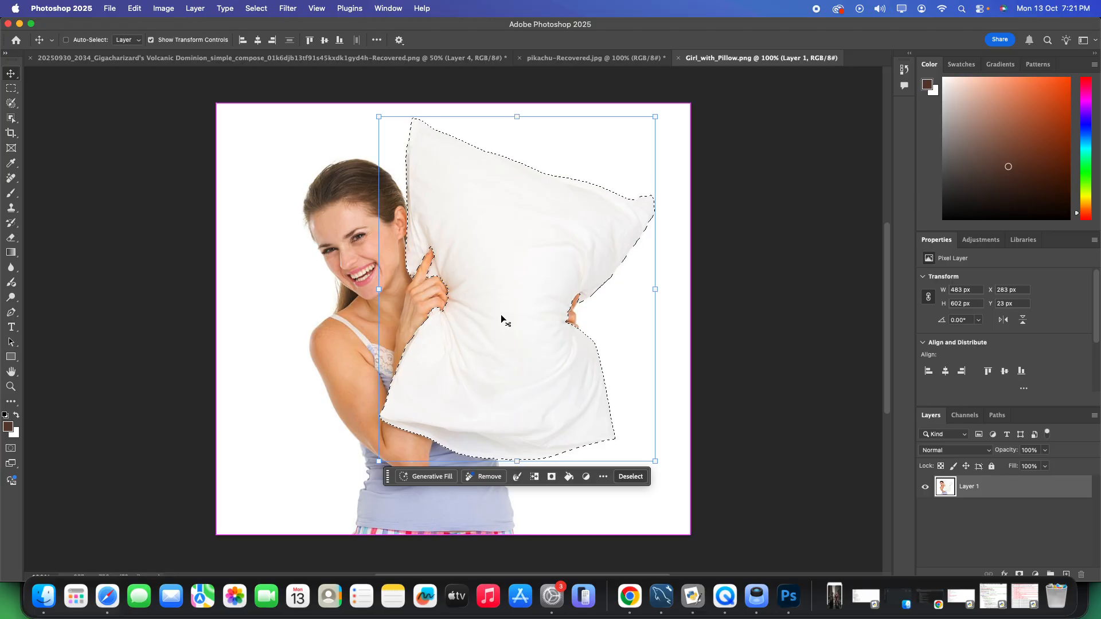
key("super+j")
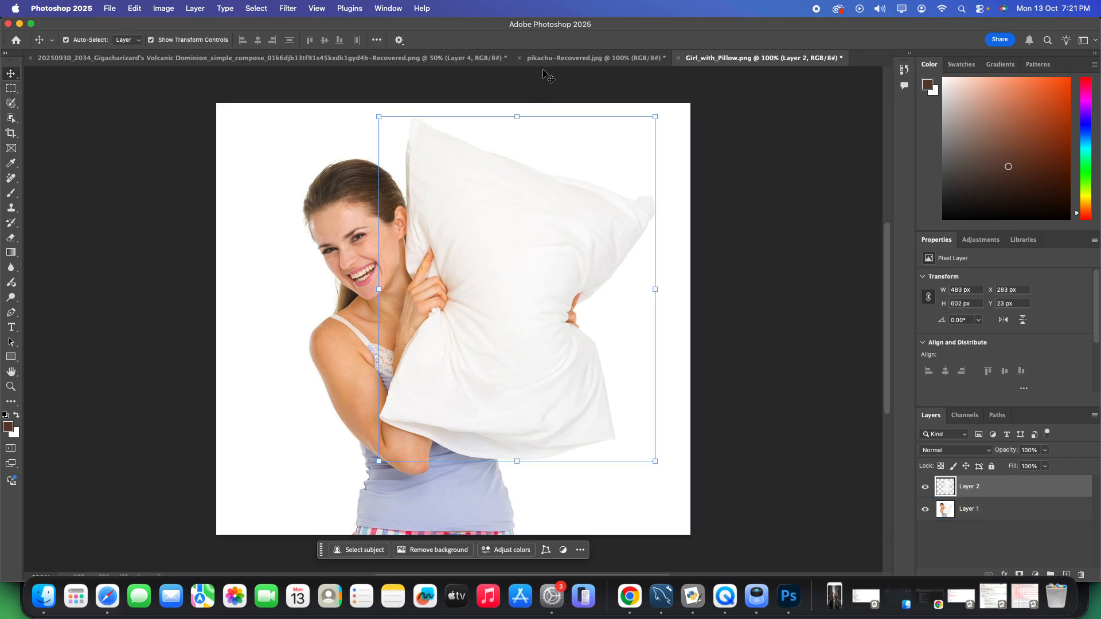
Bring the Pikachu image from pikachu-Recovered.jpg into Girl_with_Pillow.png as a new layer and place it over the pillow.
left_click(579, 58)
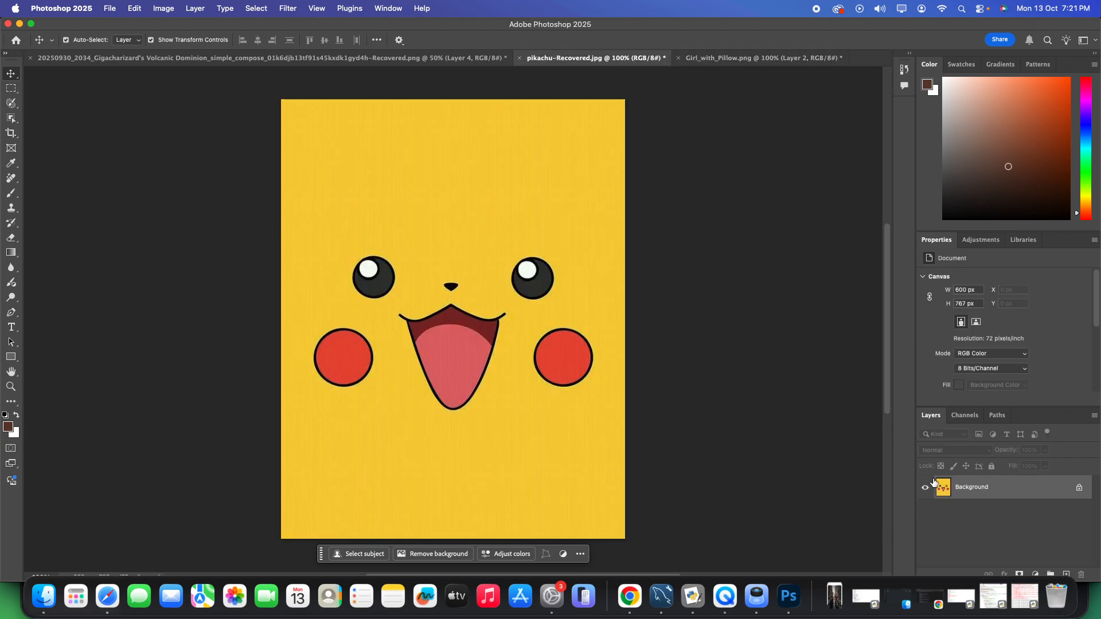
left_click_drag(951, 494, 500, 240)
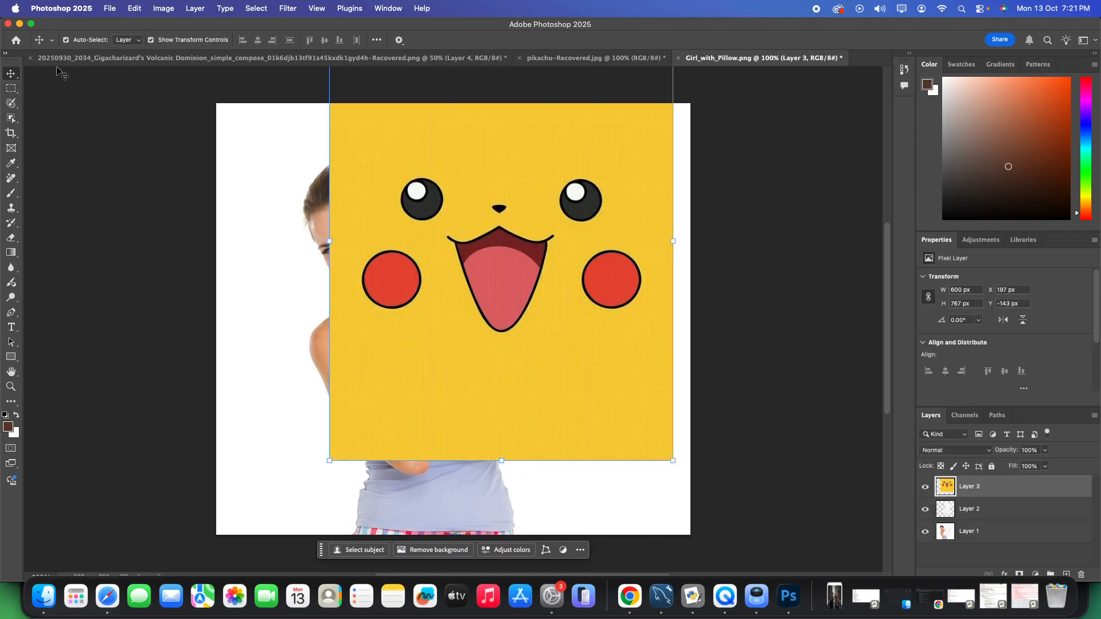
left_click_drag(464, 179, 448, 251)
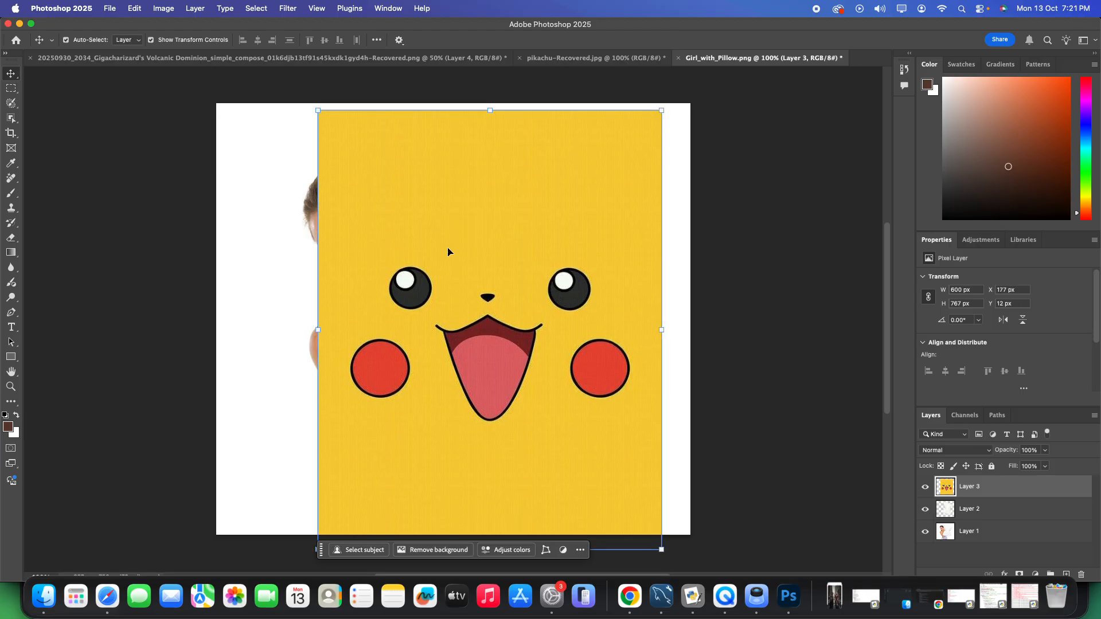
Scale the Pikachu layer proportionally to about 81% and position it to cover the pillow.
key("super+t")
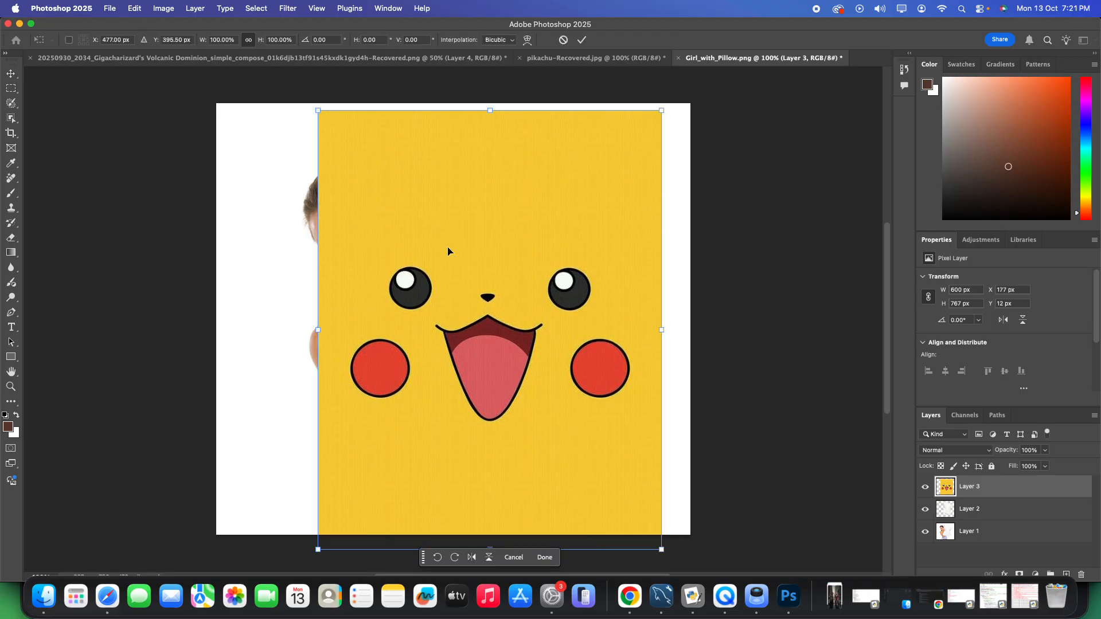
left_click(527, 39)
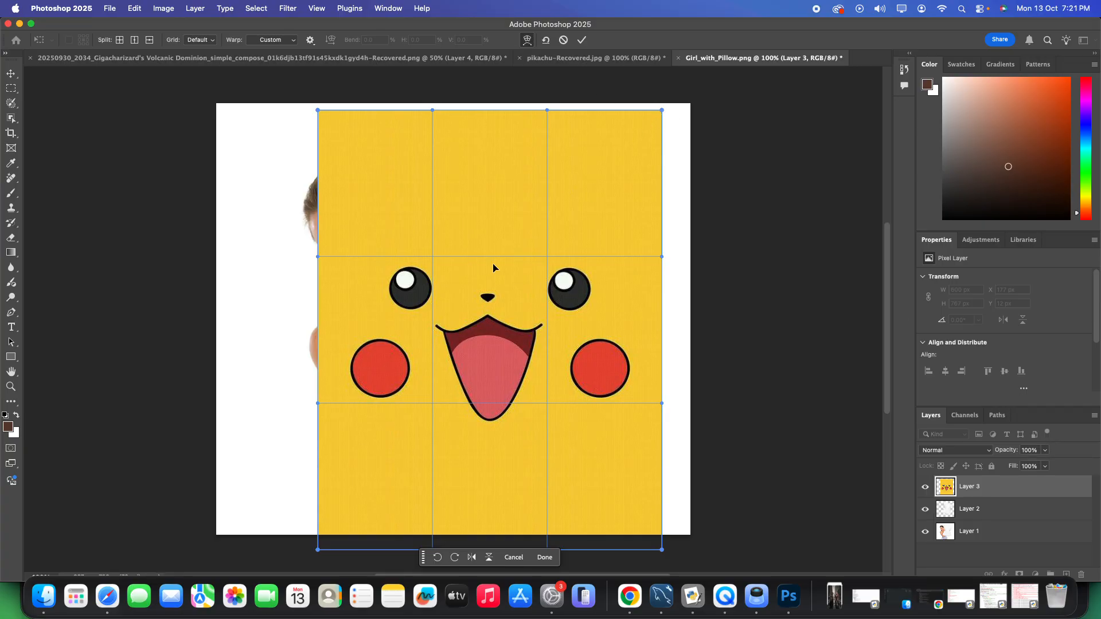
left_click(527, 40)
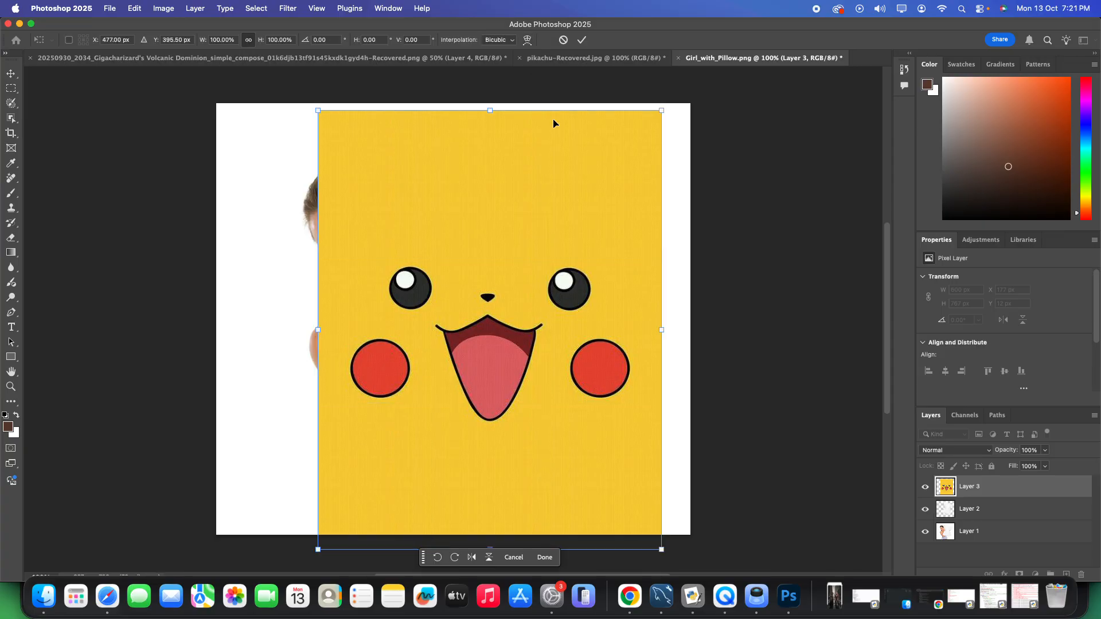
left_click_drag(535, 203, 546, 259)
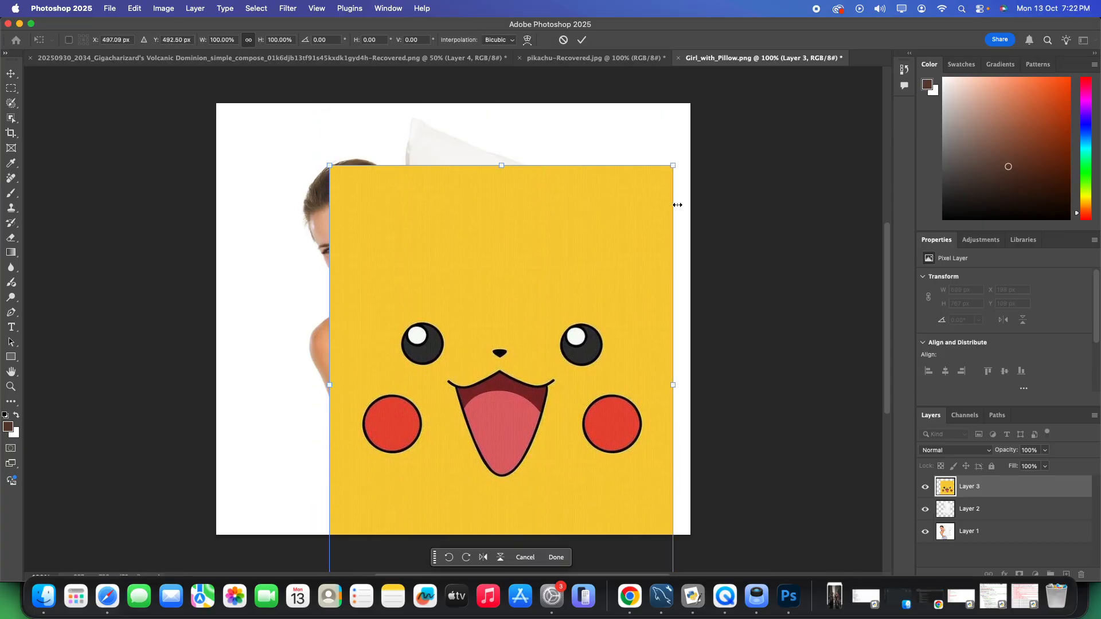
left_click_drag(673, 168, 545, 331)
left_click_drag(489, 385, 559, 241)
left_click_drag(610, 191, 631, 176)
left_click_drag(602, 229, 629, 246)
left_click_drag(425, 186, 369, 127)
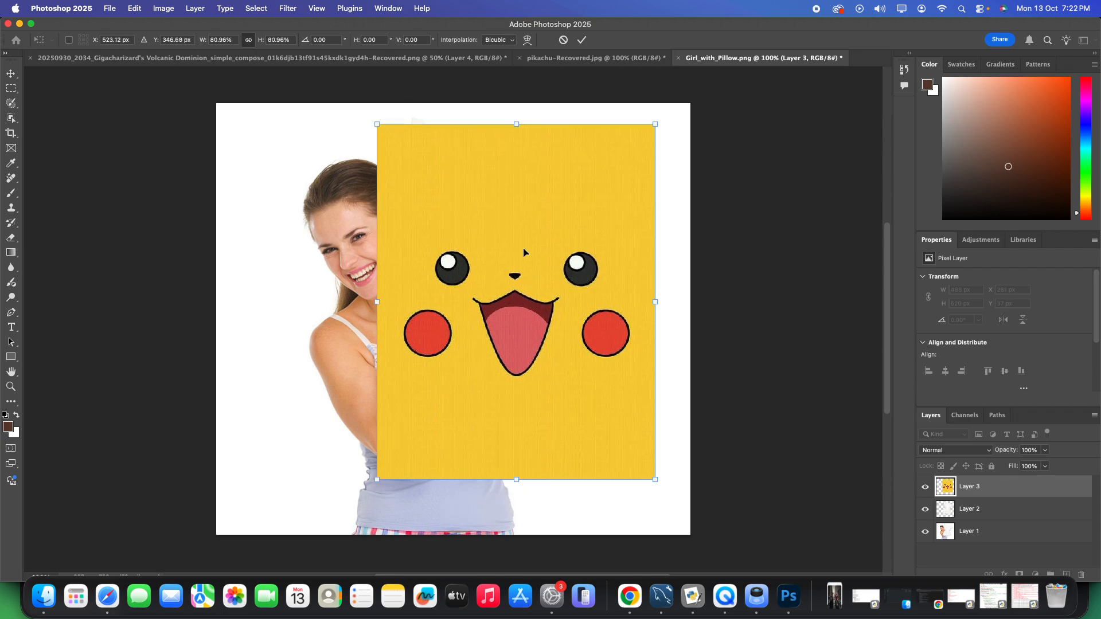
left_click(572, 508)
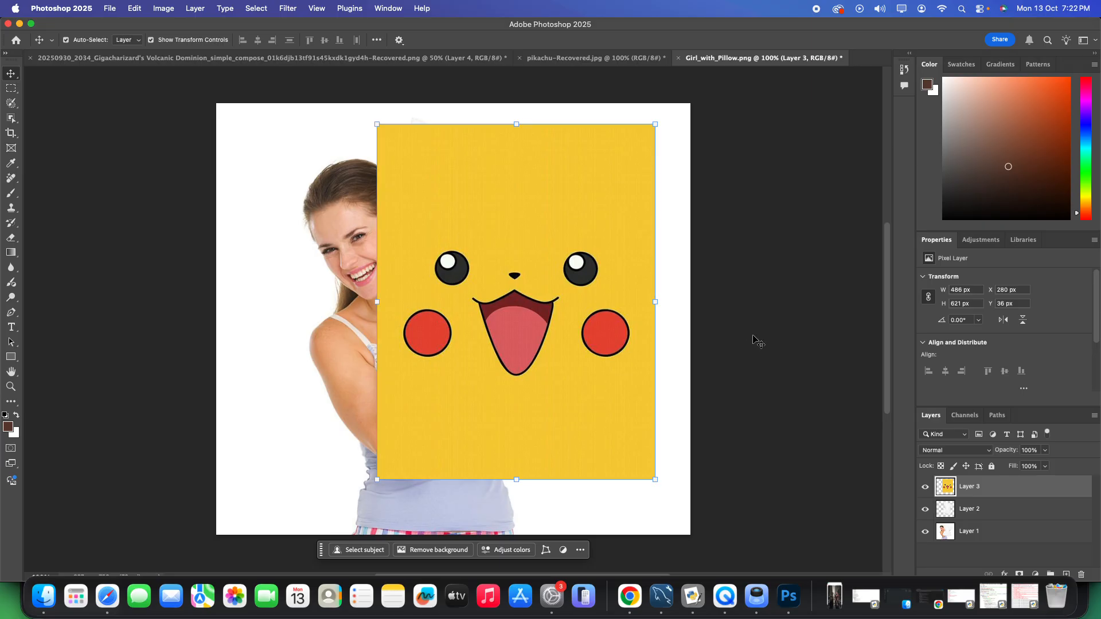
Start a custom warp on the Pikachu layer and lower its opacity to 26% so the pillow shows through.
key("ctrl+t")
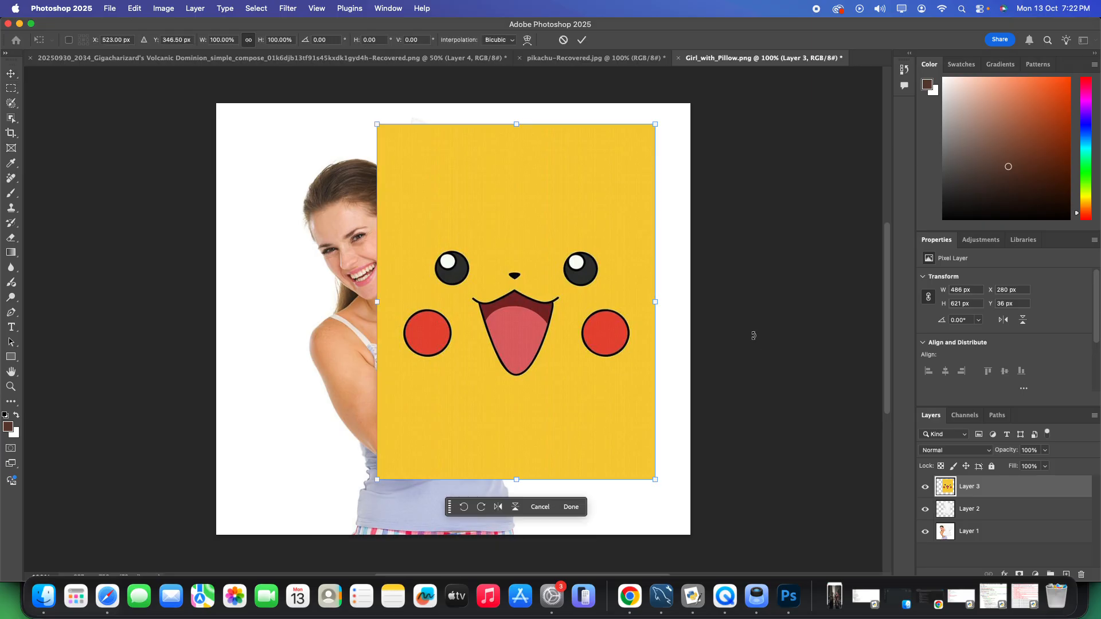
left_click(526, 40)
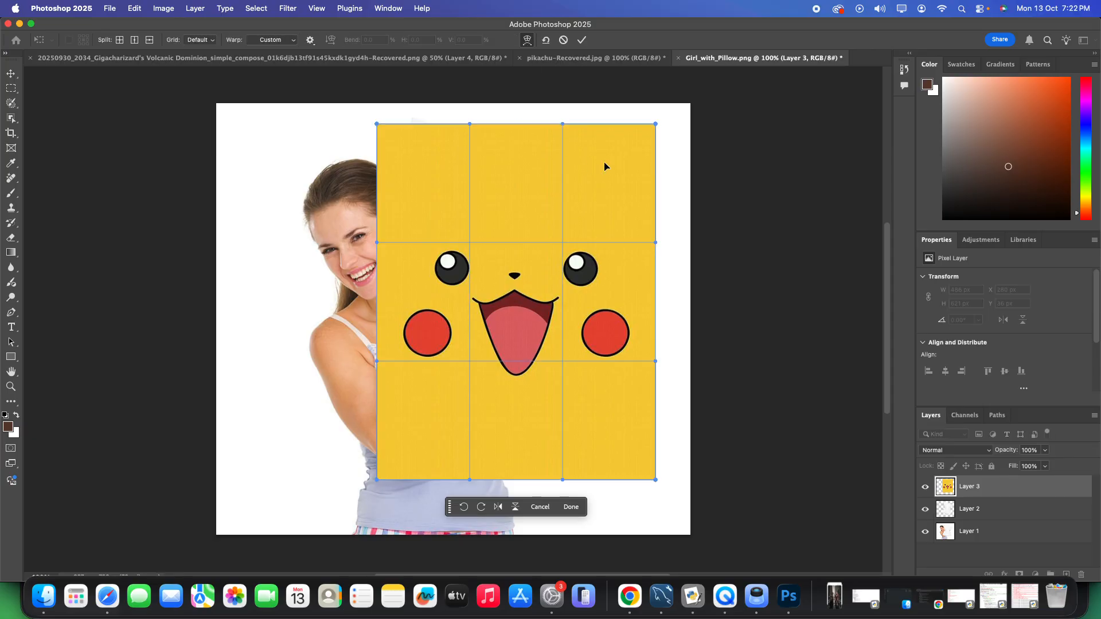
left_click(1047, 456)
left_click_drag(1048, 466, 1005, 467)
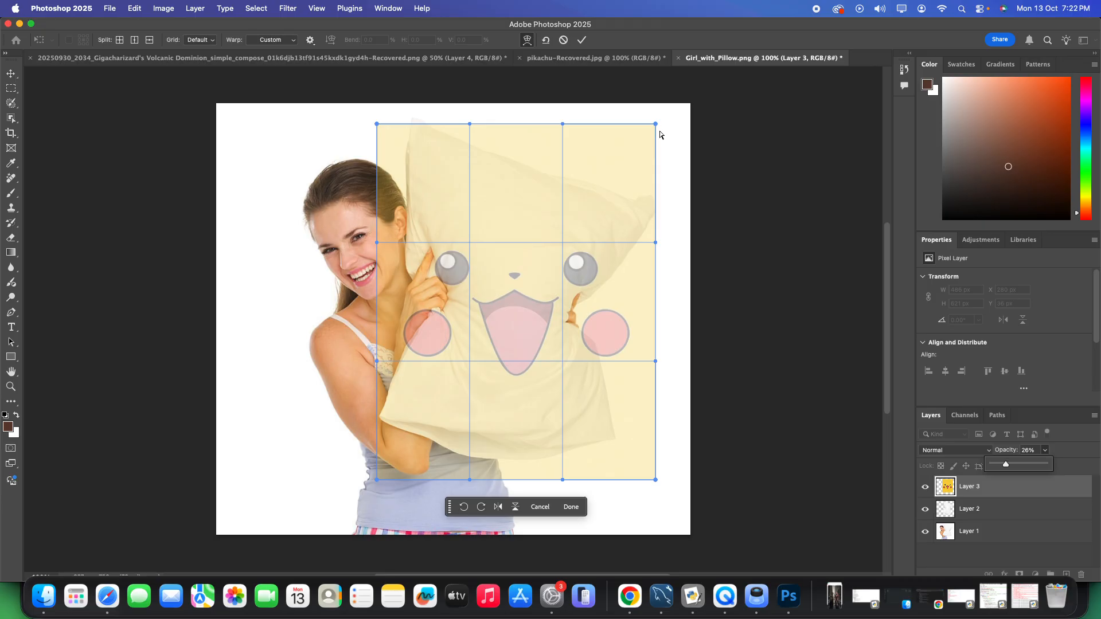
Warp the Pikachu image so its four corners meet the pillow's corners, and adjust its lower and left edges.
left_click_drag(656, 124, 653, 198)
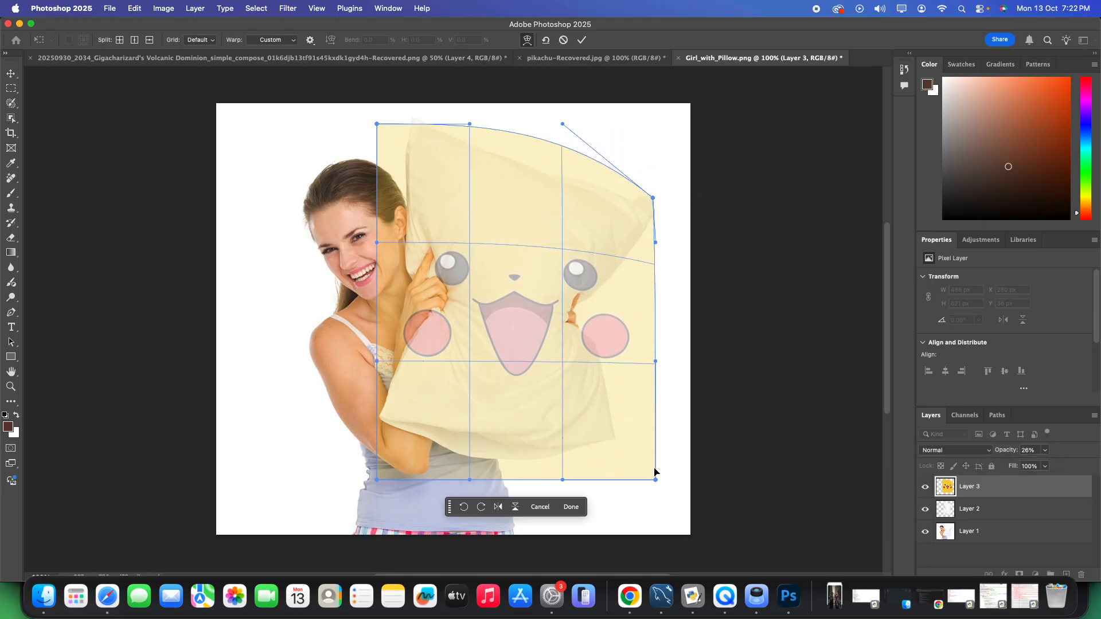
left_click_drag(655, 480, 615, 437)
left_click_drag(376, 124, 413, 119)
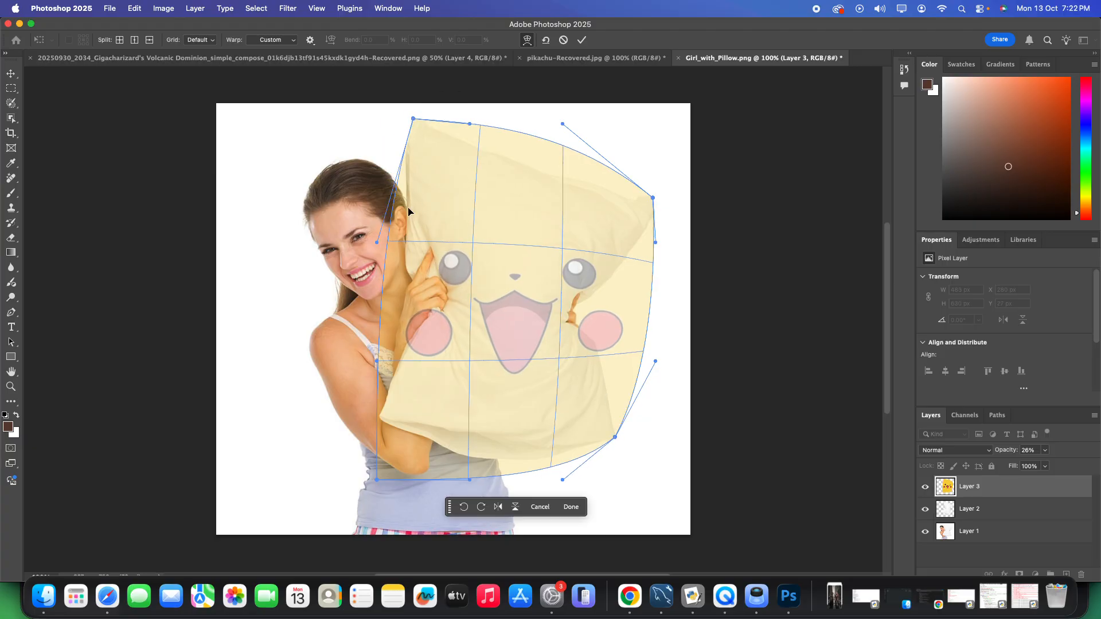
left_click_drag(377, 480, 381, 417)
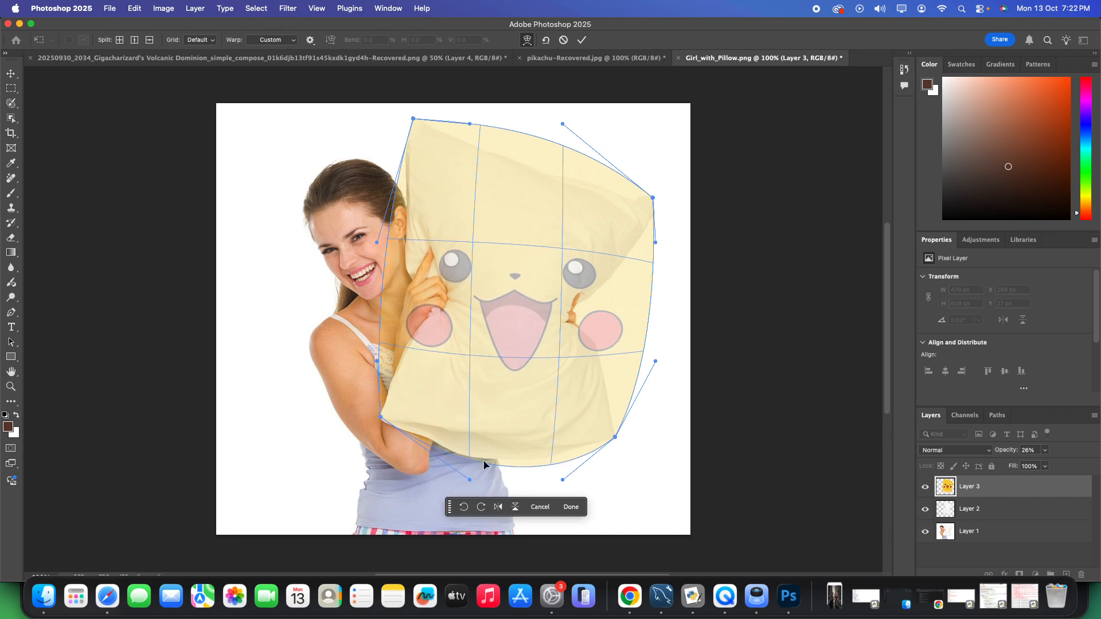
left_click_drag(519, 471, 503, 464)
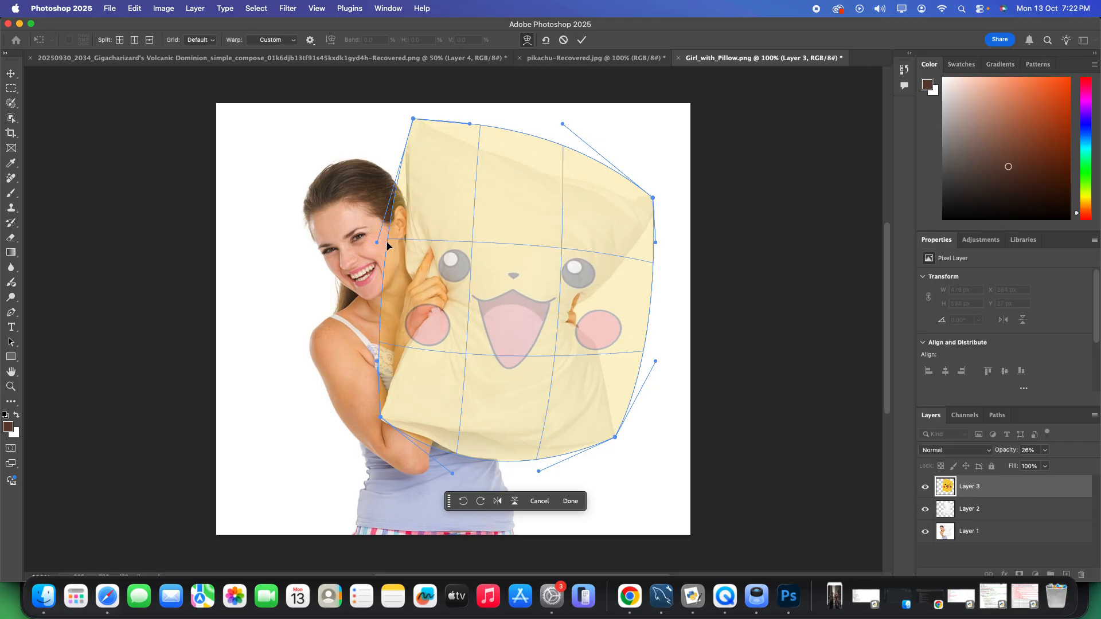
mouse_move(377, 242)
left_mouse_down()
mouse_move(403, 248)
mouse_move(396, 239)
left_mouse_up()
mouse_move(390, 239)
left_mouse_down()
mouse_move(426, 241)
mouse_move(379, 227)
left_mouse_up()
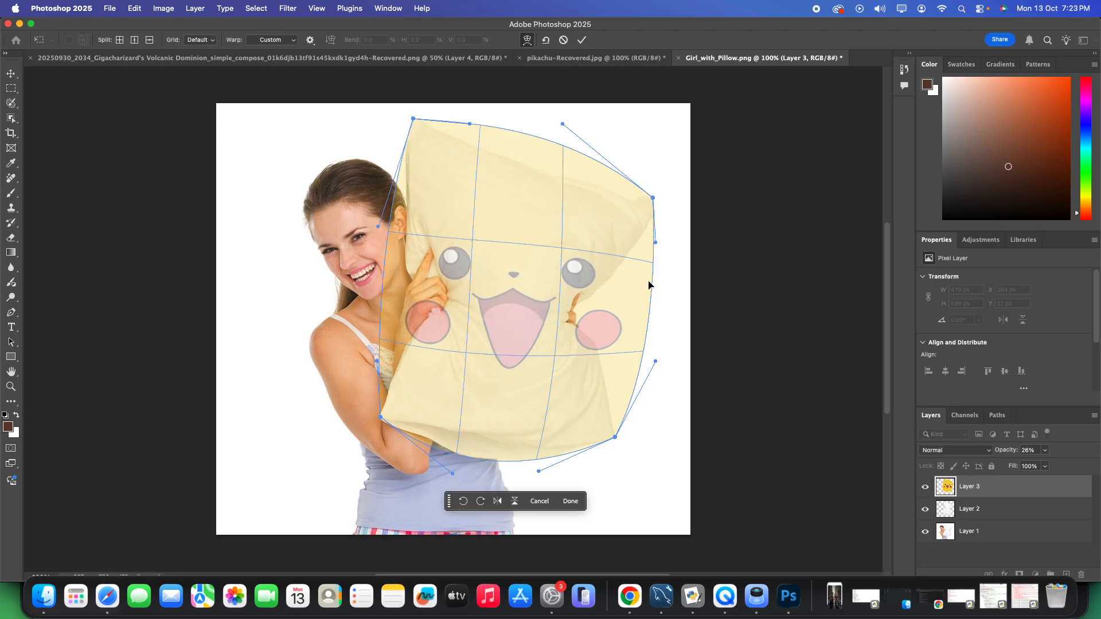
Restore the Pikachu layer's opacity to 100% and clip it to the pillow copy with a clipping mask.
left_click(1044, 452)
left_click_drag(1045, 467, 1081, 468)
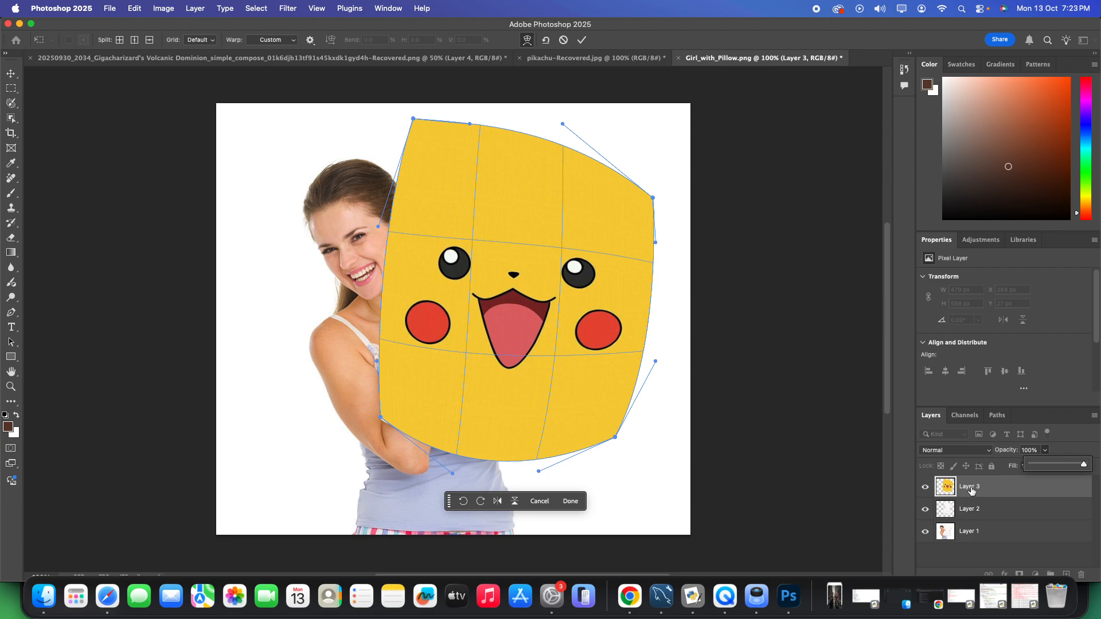
right_click(970, 490)
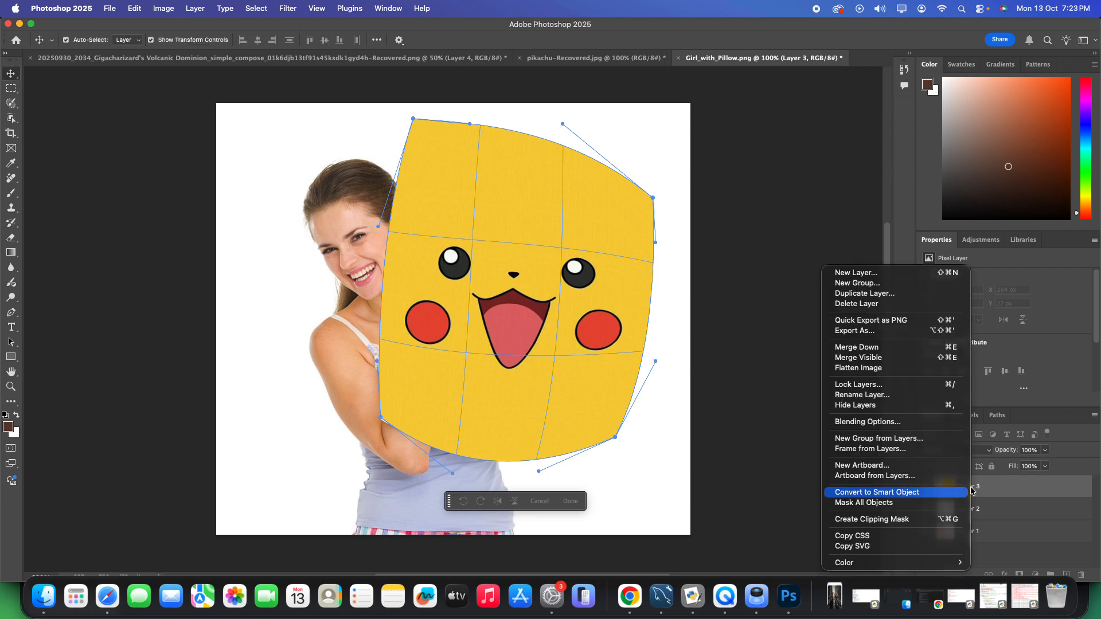
left_click(895, 523)
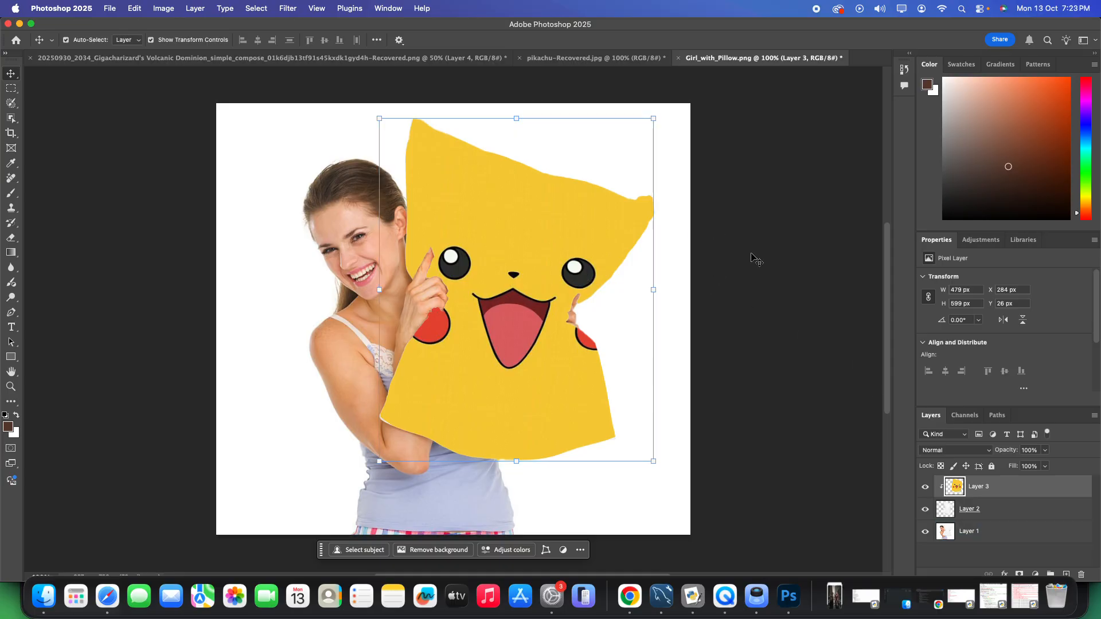
Set the Pikachu layer's blend mode to Linear Burn so the pillow's folds show through the image.
left_click(955, 450)
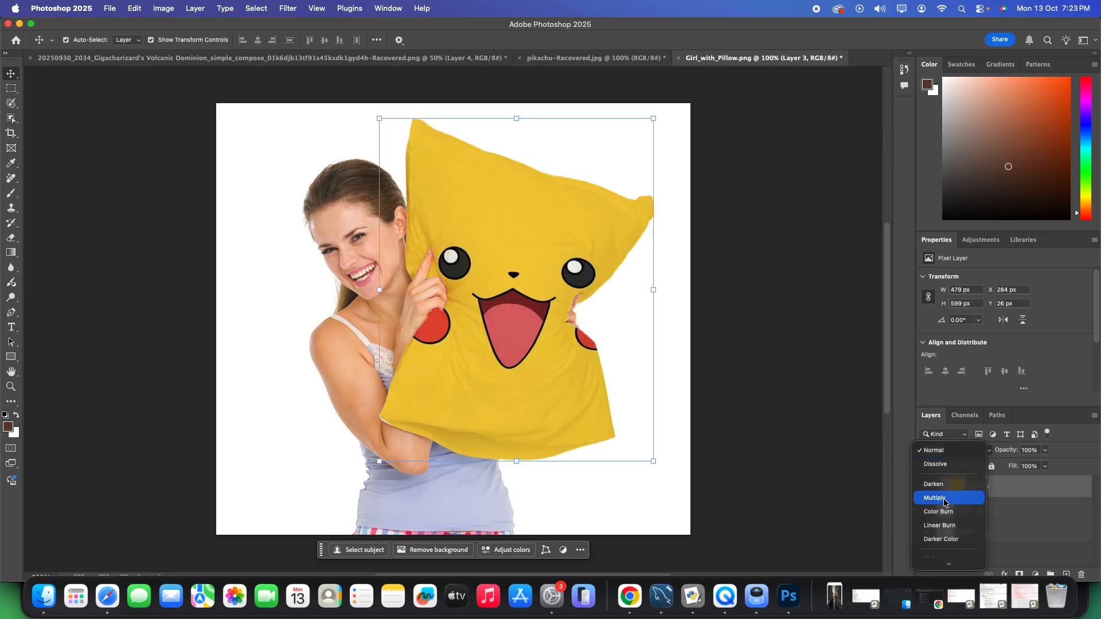
left_click(948, 529)
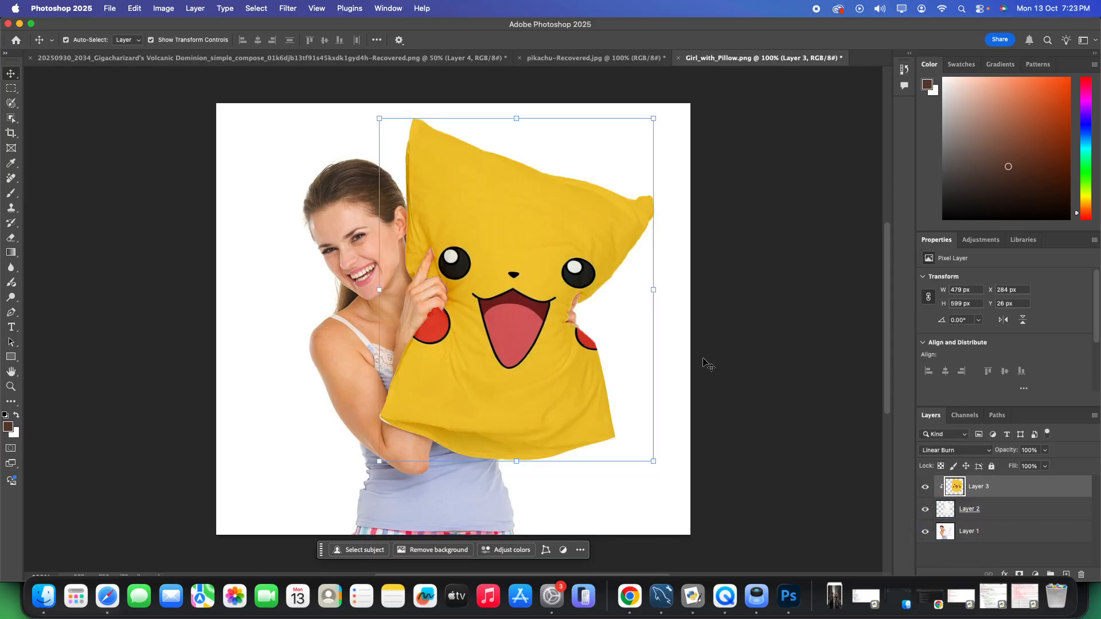
left_click(743, 287)
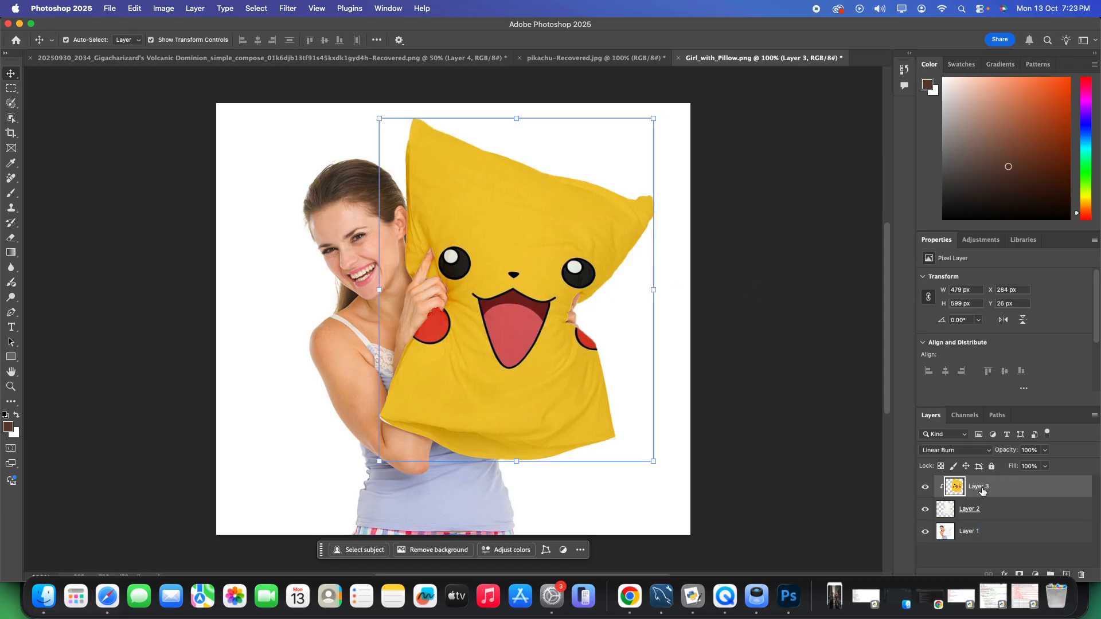
In the Pikachu layer's blending options, split the Blend If white sliders to 238/255 for the current layer and 245/255 for the underlying layer.
left_click(1005, 573)
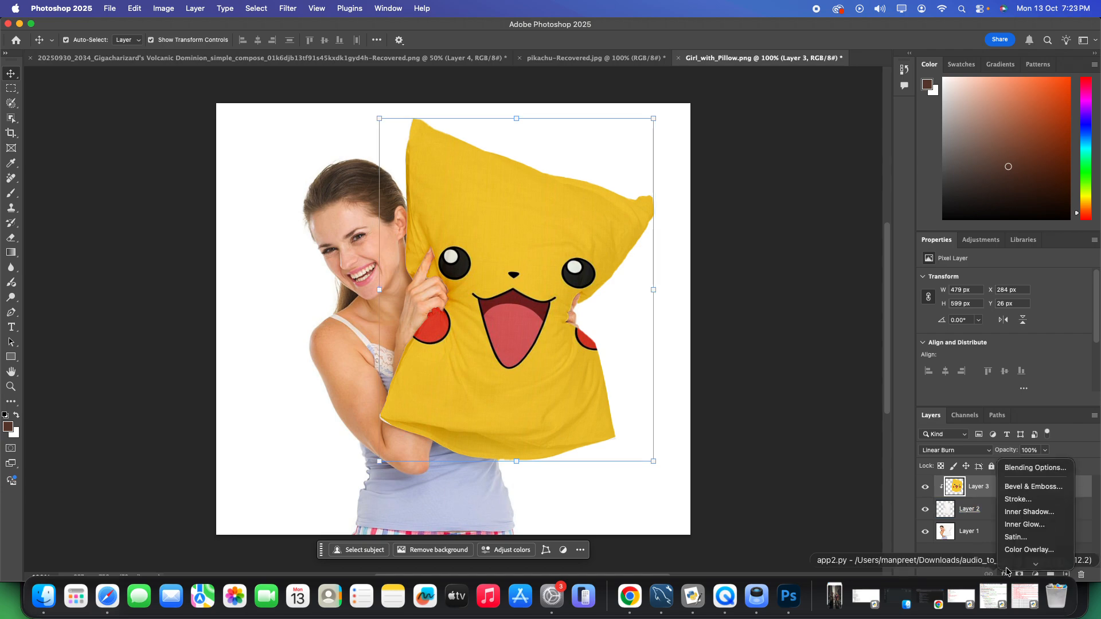
left_click(1027, 457)
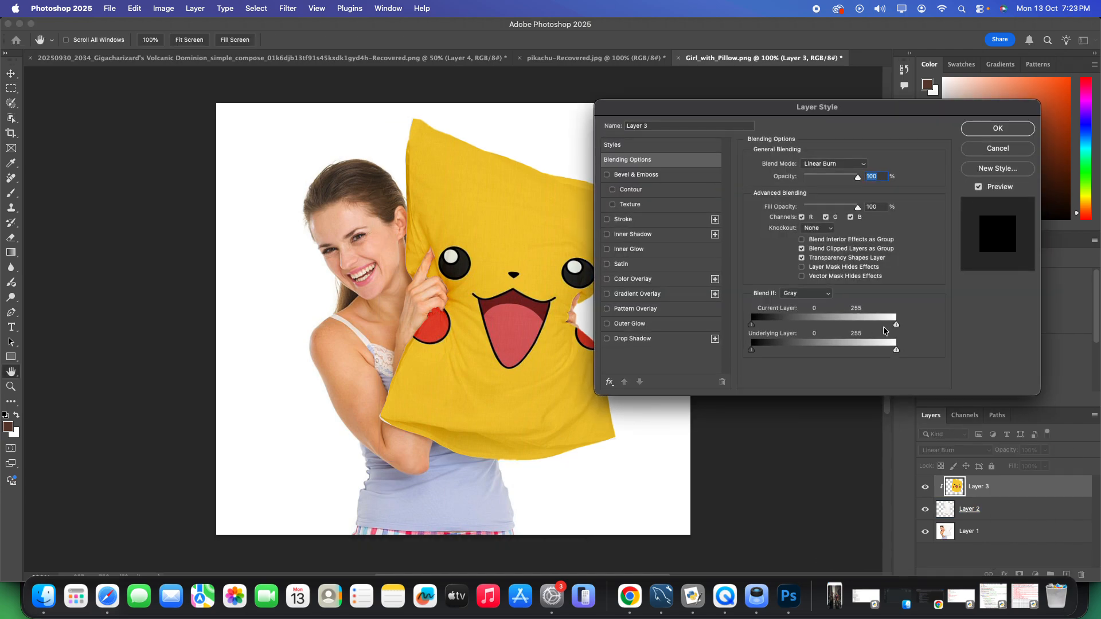
left_click_drag(896, 350, 887, 326)
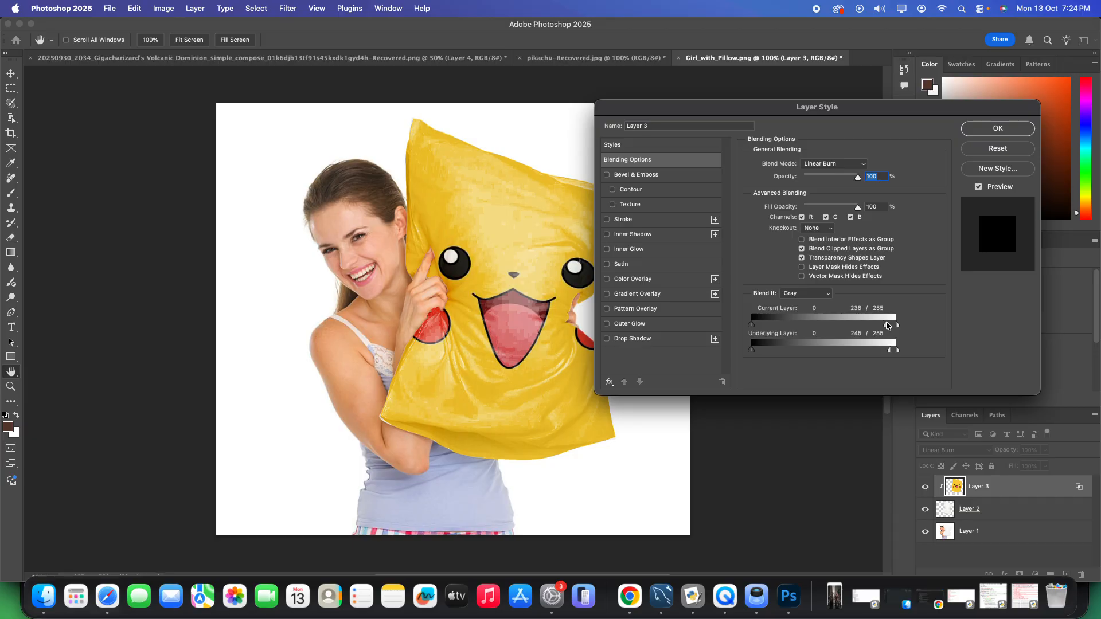
left_click(997, 129)
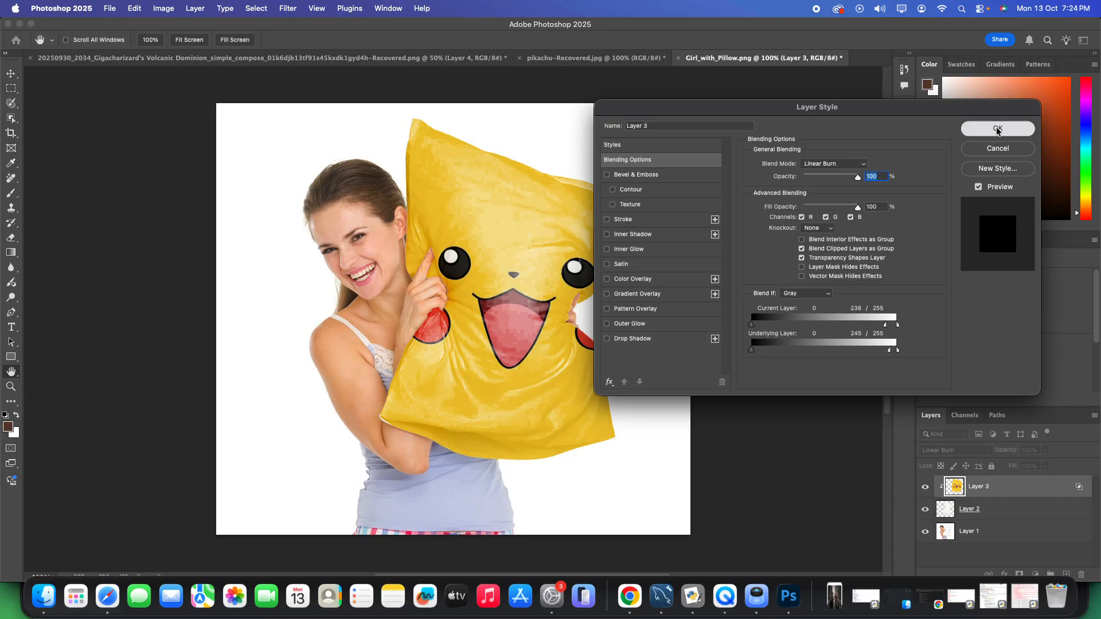
Deselect the Pikachu layer to inspect the whole composite without transform handles.
left_click(578, 497)
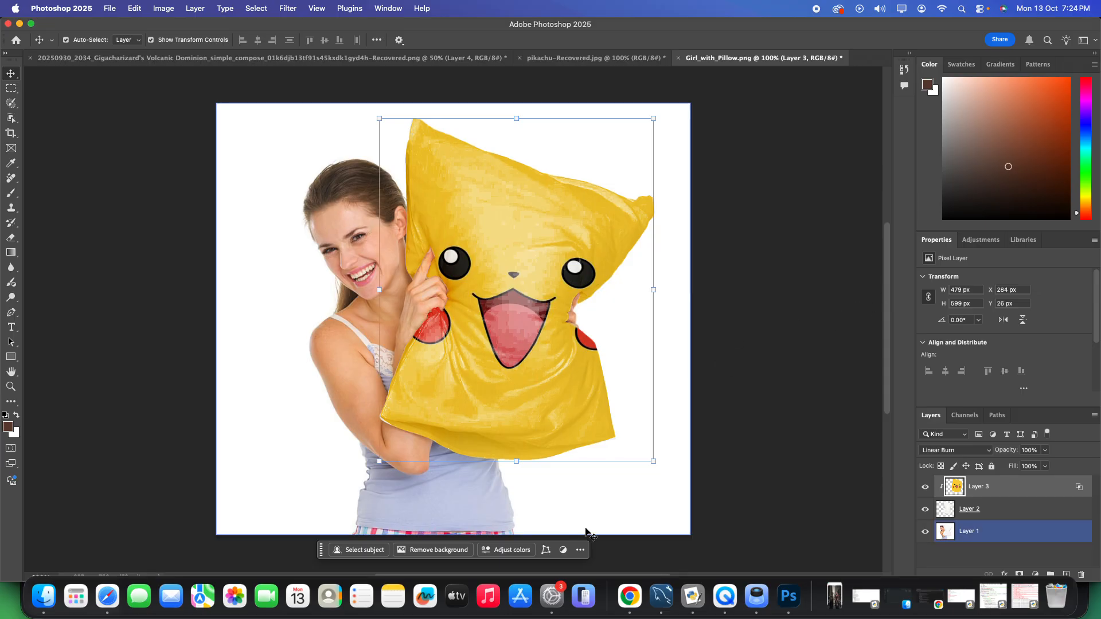
key("super")
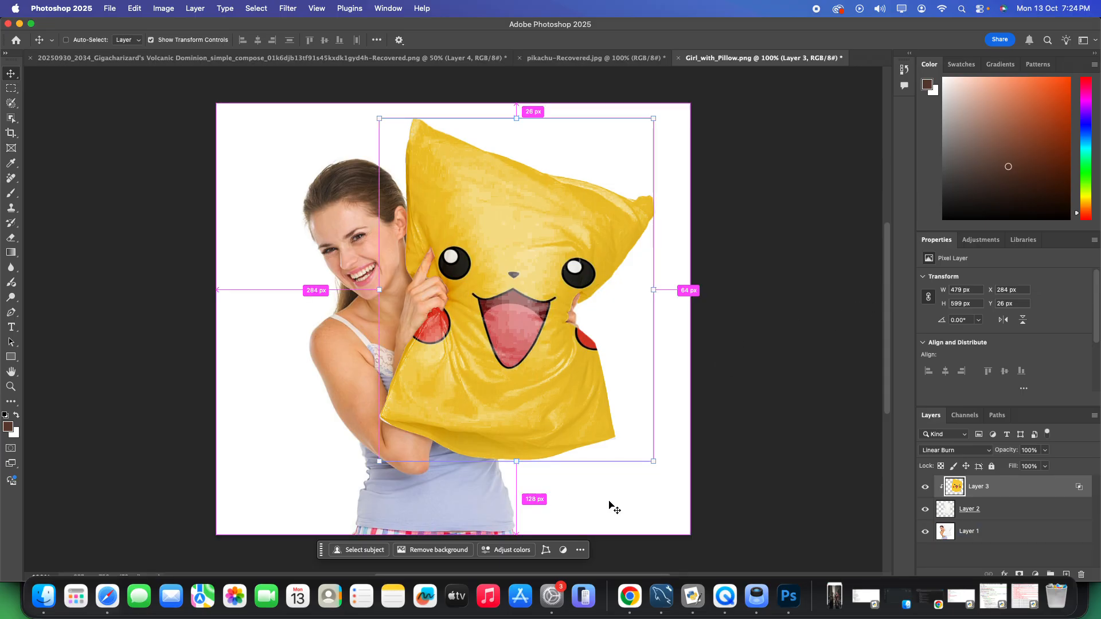
key("super+minus")
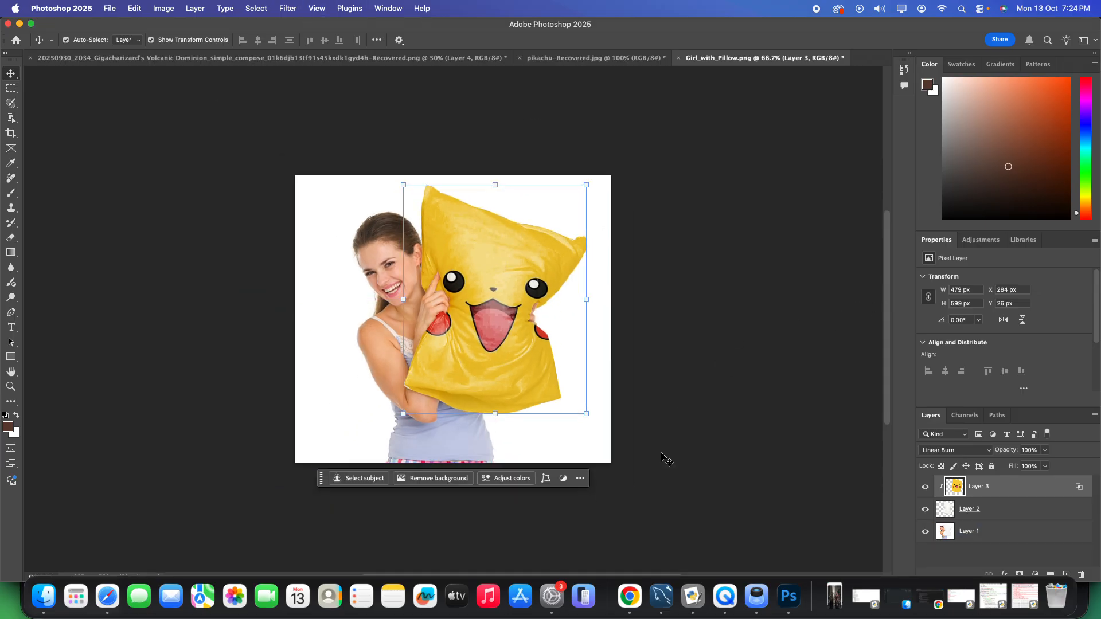
left_click(628, 480)
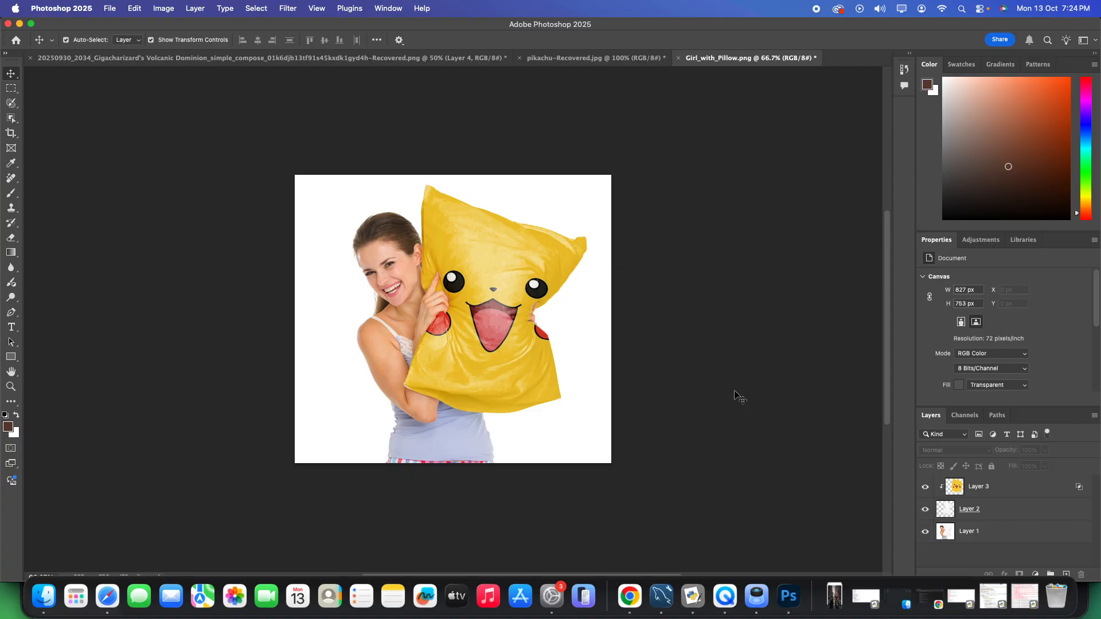